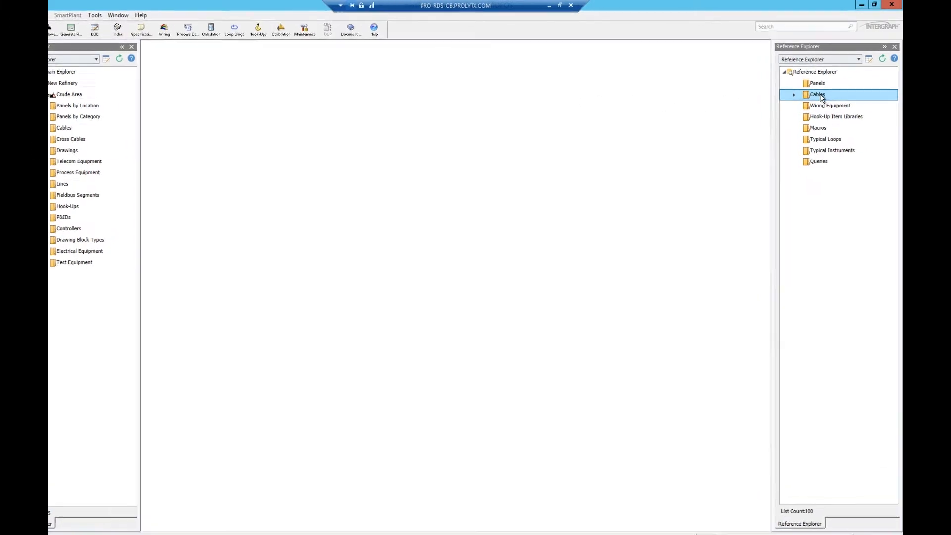
Step: Start a new cable configuration under the reference Cables with 13 cable sets and default cable set type PAIR W/SHIELD
{"action": "double_click", "coordinate": [822, 97]}
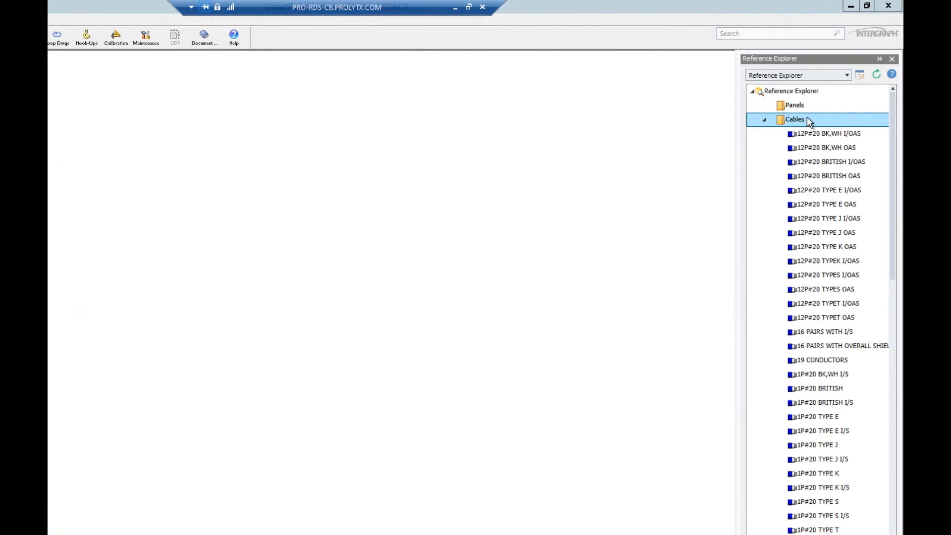
{"action": "right_click", "coordinate": [808, 121]}
{"action": "mouse_move", "coordinate": [795, 127]}
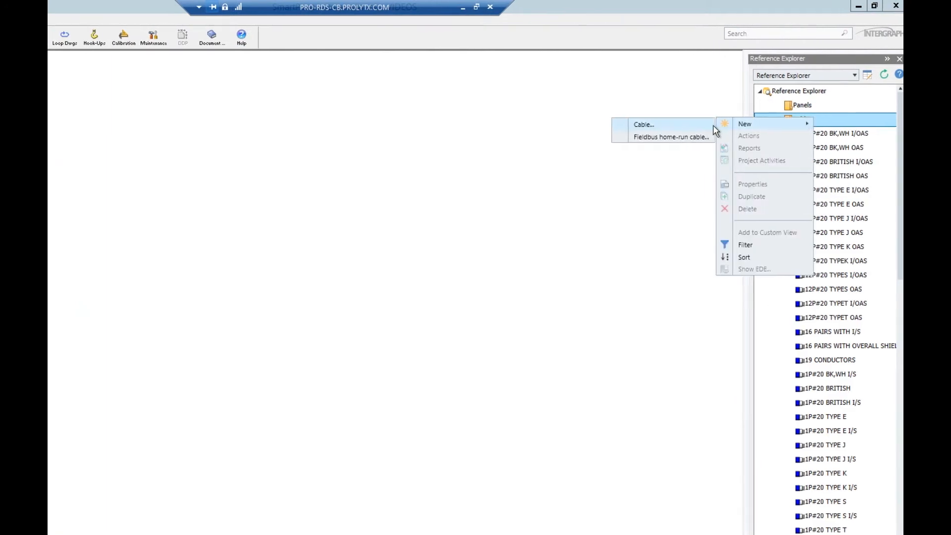
{"action": "left_click", "coordinate": [694, 124]}
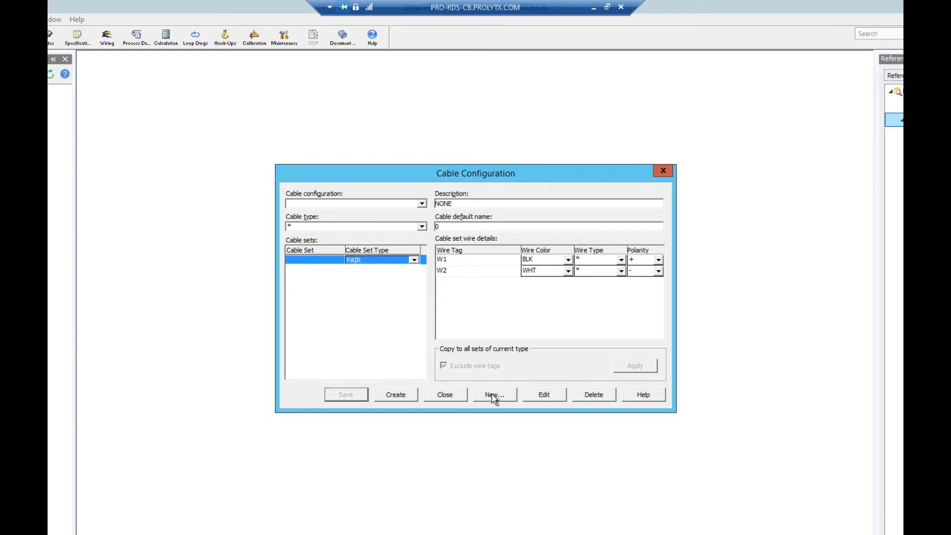
{"action": "left_click", "coordinate": [493, 395]}
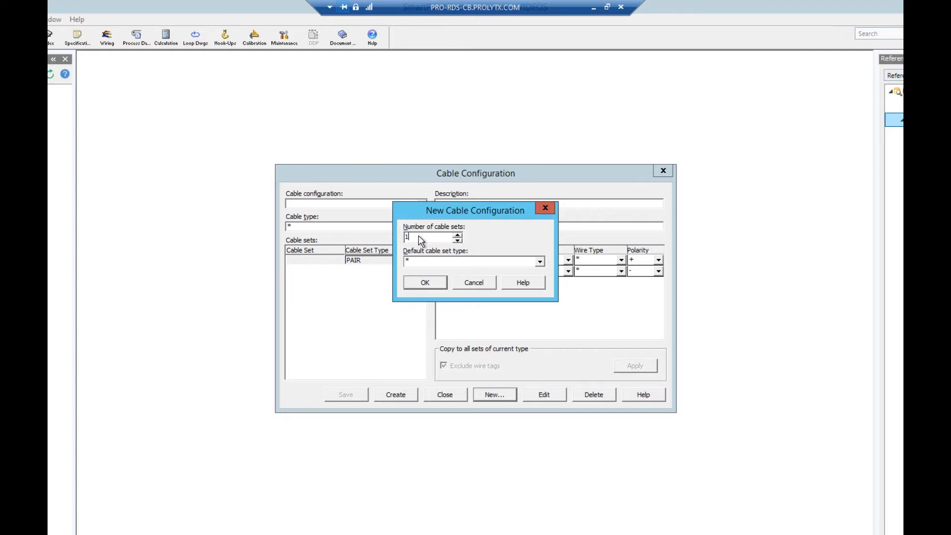
{"action": "type", "text": "3"}
{"action": "left_click", "coordinate": [441, 262]}
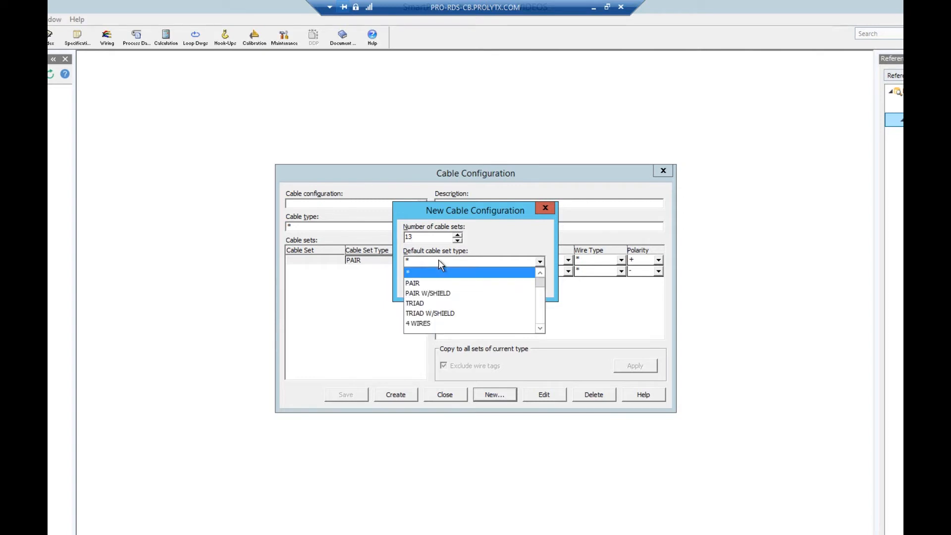
{"action": "left_click", "coordinate": [441, 293]}
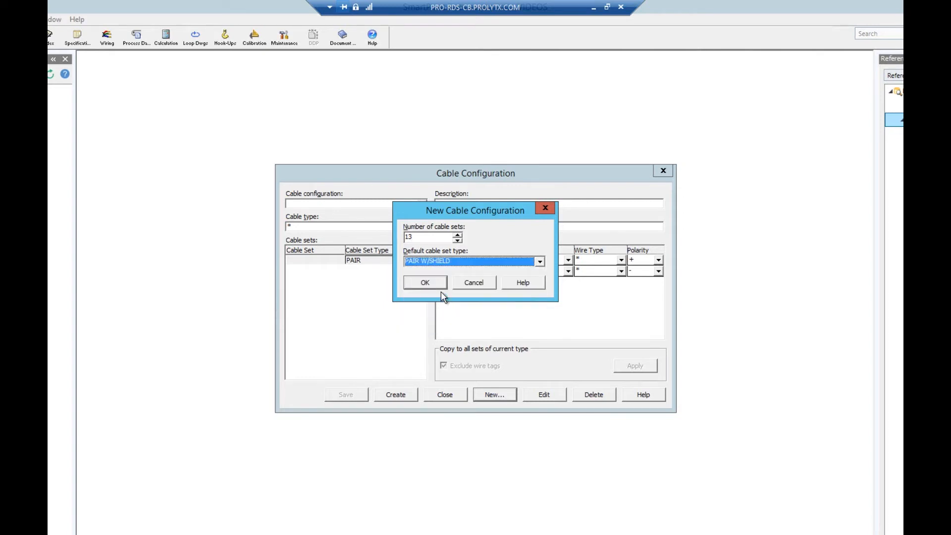
{"action": "left_click", "coordinate": [438, 285]}
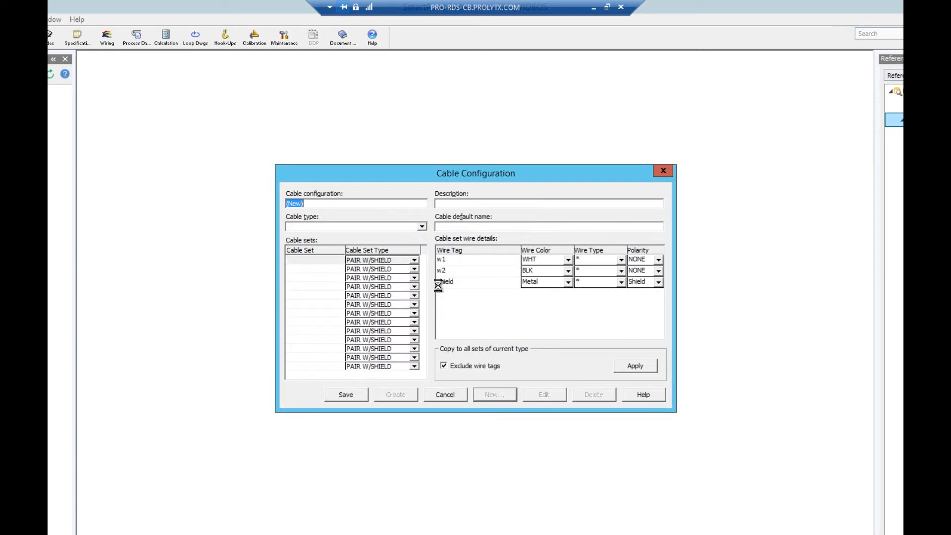
Step: Name the cable configuration 12pr W/IS/OAS and set its cable default name to 12PR W/IS/OAS
{"action": "left_click", "coordinate": [329, 204]}
{"action": "key", "text": "BackSpace"}
{"action": "key", "text": "BackSpace"}
{"action": "key", "text": "BackSpace"}
{"action": "key", "text": "BackSpace"}
{"action": "key", "text": "BackSpace"}
{"action": "type", "text": "12pr W/IS/OAS"}
{"action": "left_click", "coordinate": [497, 226]}
{"action": "type", "text": "12PR W/IS/OAS"}
Step: Name the first twelve cable sets Pair 1 through Pair 12 and the thirteenth Overall Shield
{"action": "left_click", "coordinate": [317, 260]}
{"action": "type", "text": "P"}
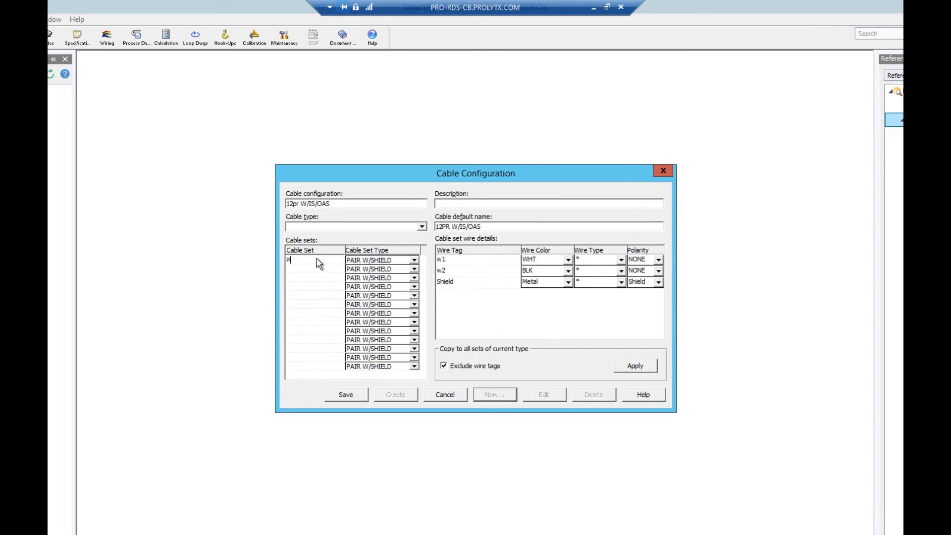
{"action": "type", "text": "air Pair 2"}
{"action": "type", "text": "Pair 3"}
{"action": "key", "text": "Down"}
{"action": "type", "text": "Pair 4"}
{"action": "key", "text": "Down"}
{"action": "type", "text": "Pair 5"}
{"action": "key", "text": "Down"}
{"action": "type", "text": "Pair 6"}
{"action": "key", "text": "Down"}
{"action": "type", "text": "Pair 7"}
{"action": "key", "text": "Down"}
{"action": "type", "text": "Pair 8"}
{"action": "key", "text": "Down"}
{"action": "type", "text": "Pair 9"}
{"action": "key", "text": "Down"}
{"action": "type", "text": "Pair 10"}
{"action": "key", "text": "Down"}
{"action": "type", "text": "ll Shield"}
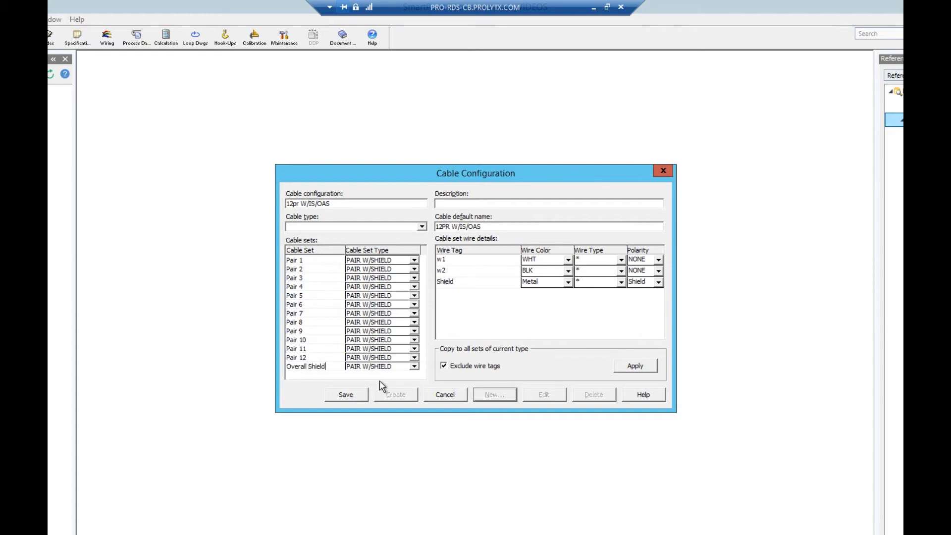
Step: Set the cable set type of the Overall Shield set to OVERALL SHIELD
{"action": "left_click", "coordinate": [385, 367]}
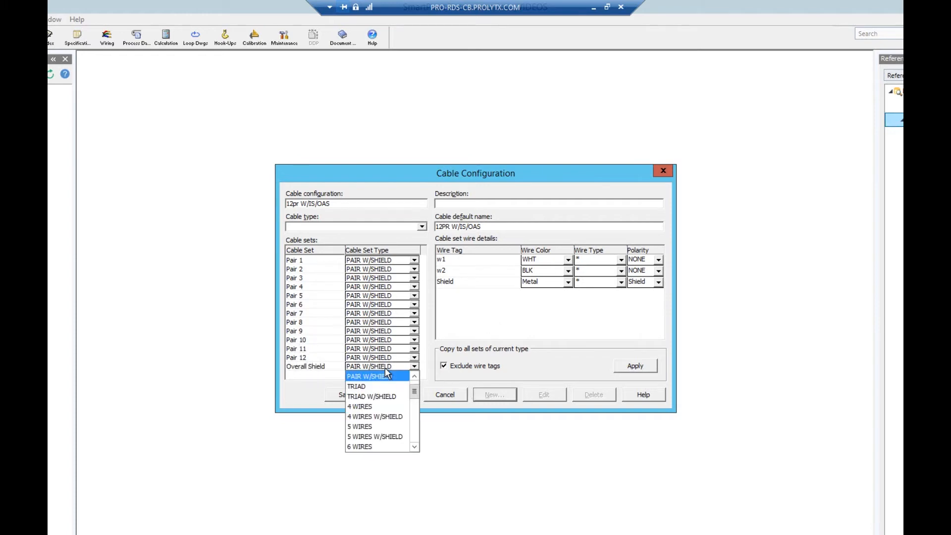
{"action": "scroll", "coordinate": [386, 396], "scroll_direction": "down", "scroll_amount": 3}
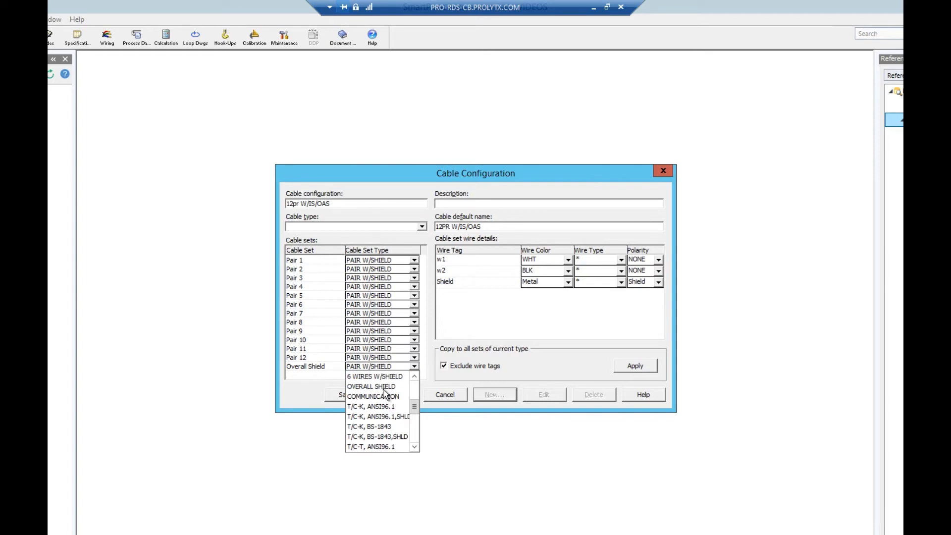
{"action": "left_click", "coordinate": [382, 387]}
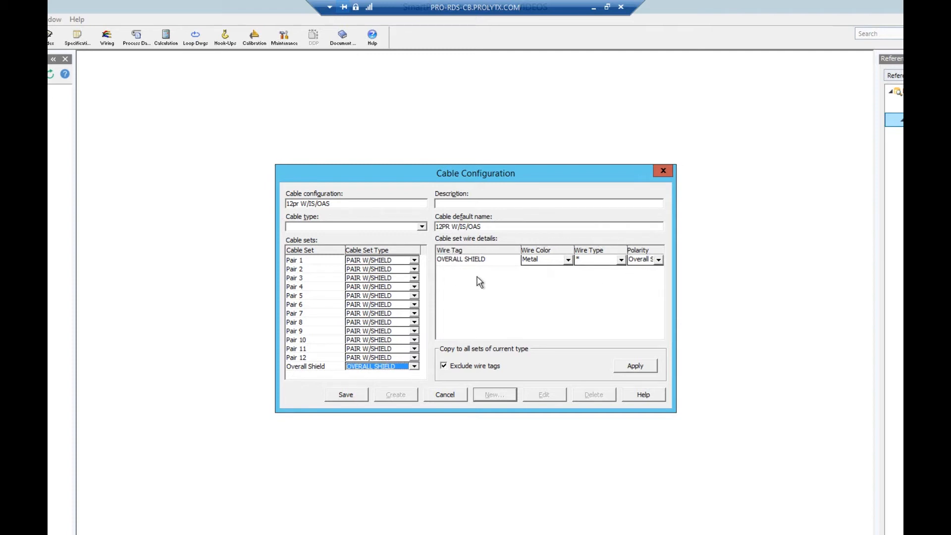
Step: Set the wire tags of both conductors in Pair 1 to SPARE
{"action": "left_click", "coordinate": [321, 262]}
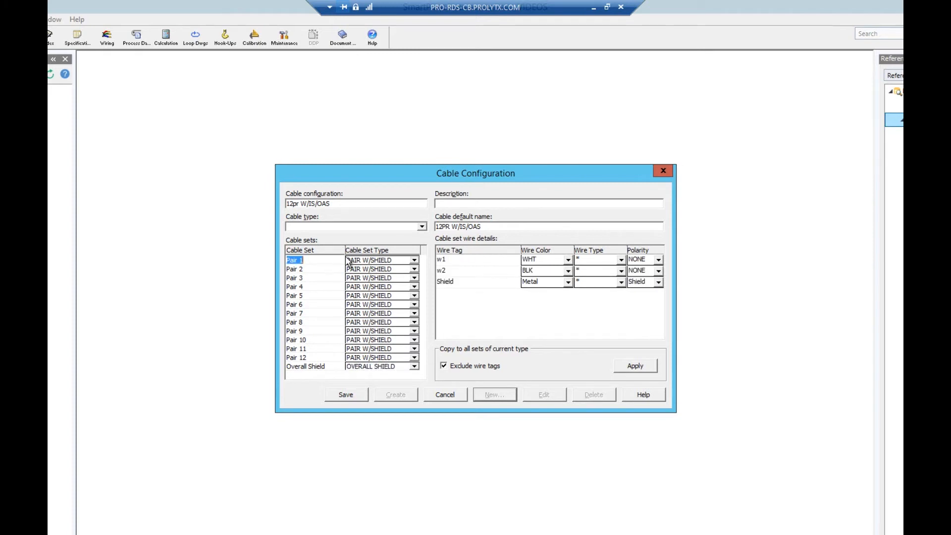
{"action": "left_click", "coordinate": [456, 262]}
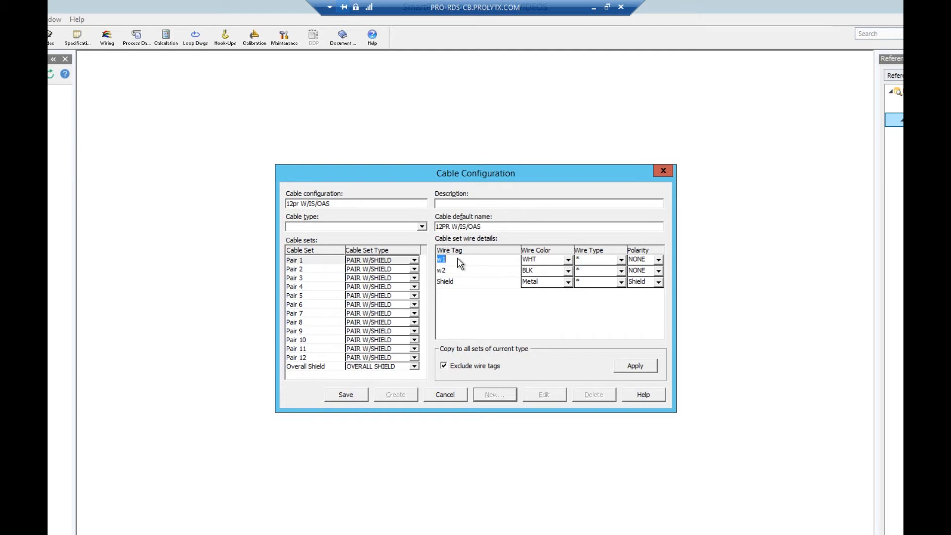
{"action": "type", "text": "SPARE"}
{"action": "key", "text": "Down"}
{"action": "type", "text": "SPARE"}
Step: Set the wire colors in Pair 1 to BLK for the first wire and WHT for the second
{"action": "left_click", "coordinate": [558, 263]}
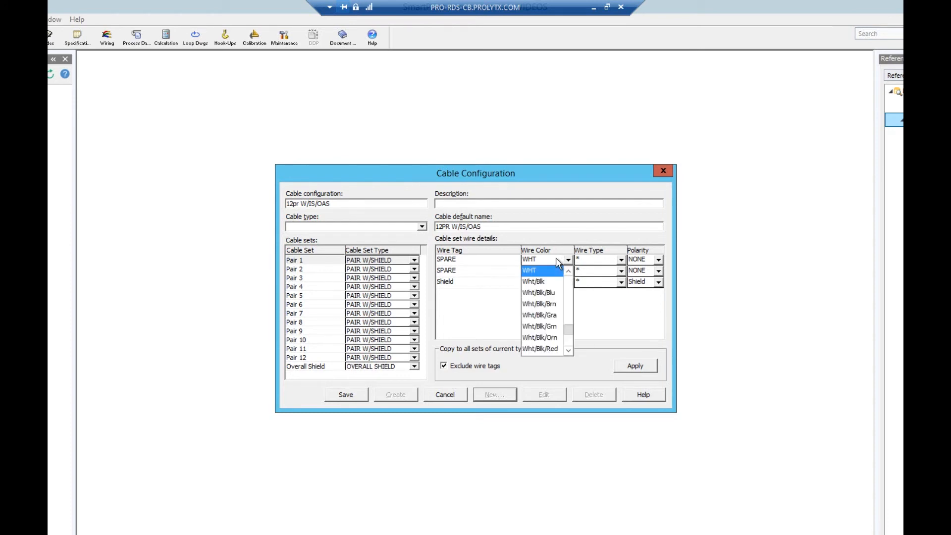
{"action": "key", "text": "b"}
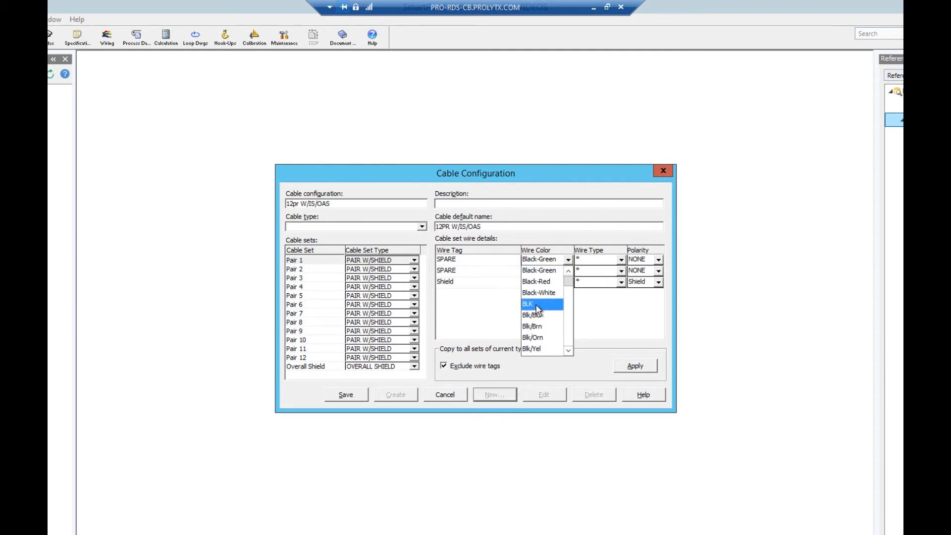
{"action": "left_click", "coordinate": [539, 308]}
{"action": "left_click", "coordinate": [540, 274]}
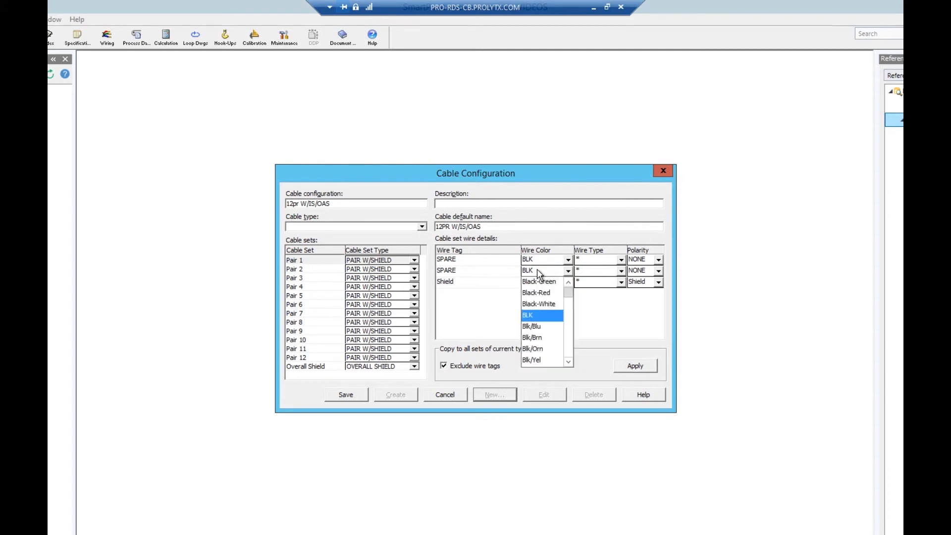
{"action": "key", "text": "w"}
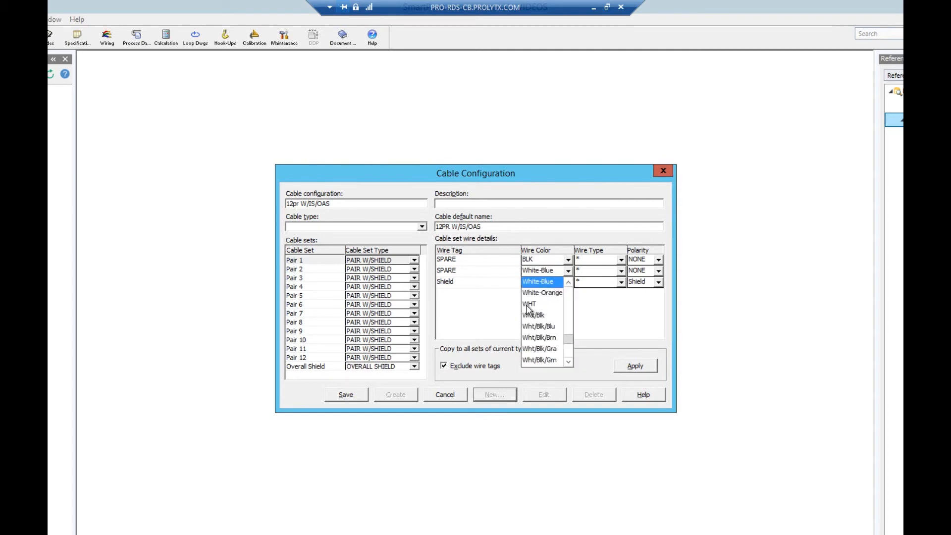
{"action": "left_click", "coordinate": [528, 304]}
Step: Set Pair 1's first wire polarity to + and second to -, then copy the wire details including tags to all sets of that type
{"action": "left_click", "coordinate": [649, 262]}
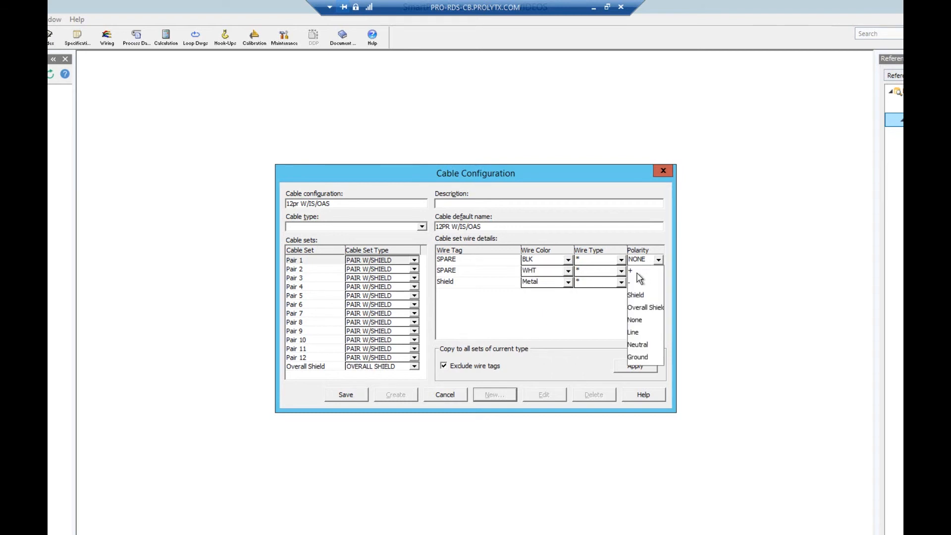
{"action": "left_click", "coordinate": [640, 272]}
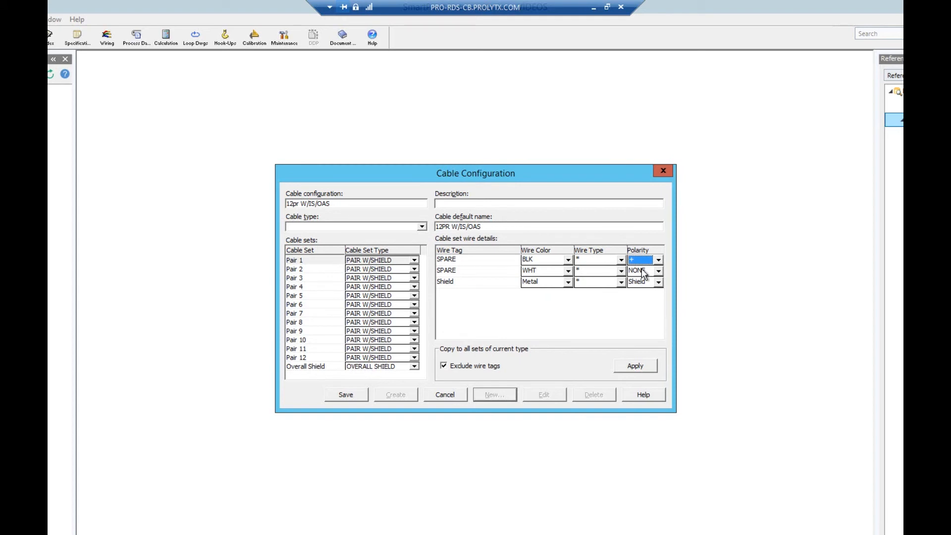
{"action": "left_click", "coordinate": [643, 271]}
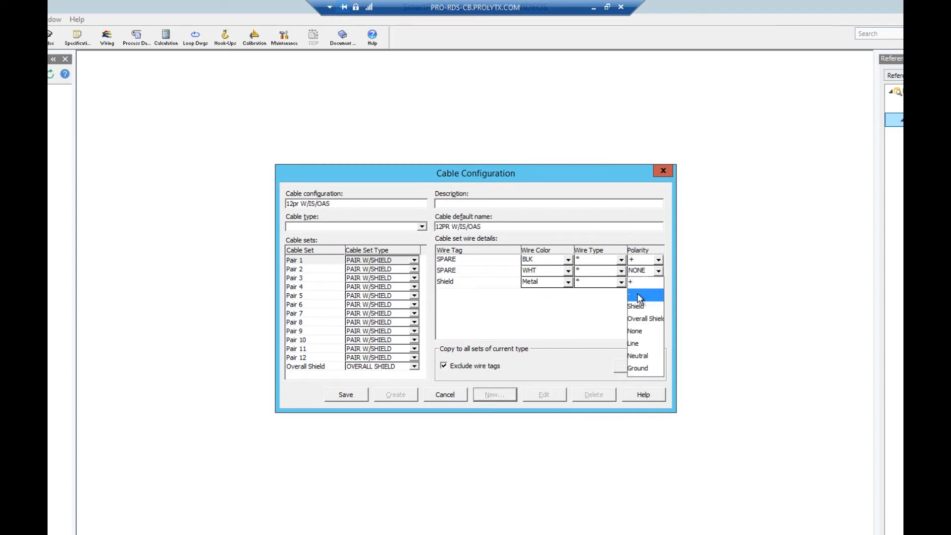
{"action": "left_click", "coordinate": [638, 295]}
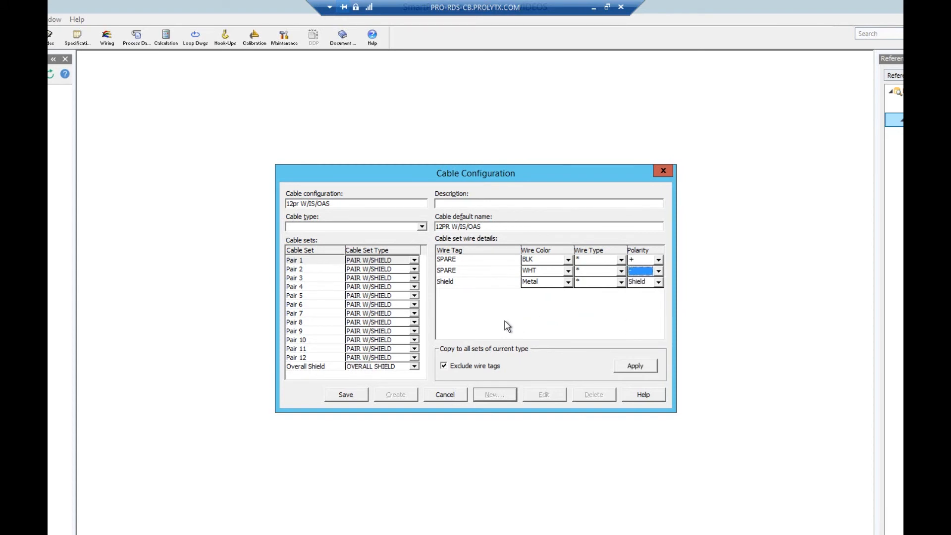
{"action": "left_click", "coordinate": [446, 366]}
{"action": "left_click", "coordinate": [635, 366]}
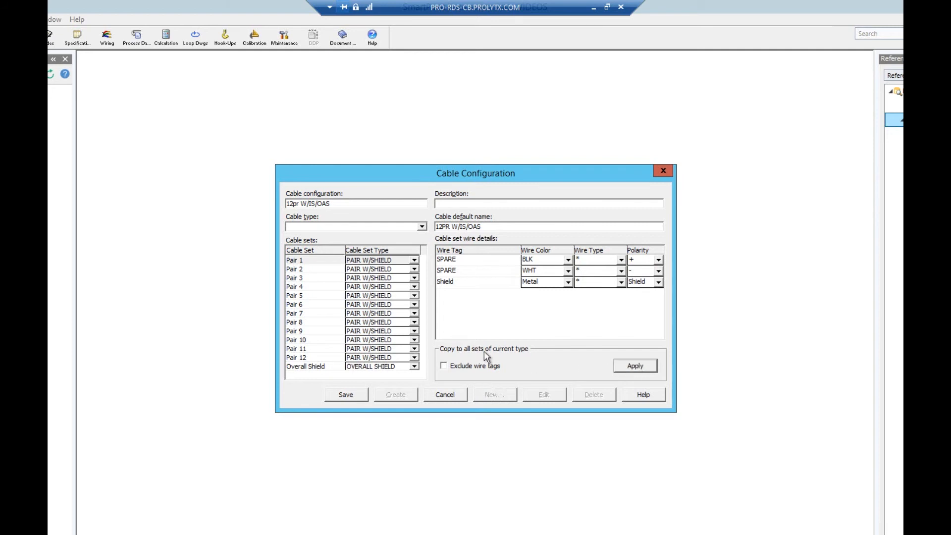
Step: Review the wire tags, colors and polarities of the pair sets and the Overall Shield set
{"action": "left_click", "coordinate": [314, 271]}
{"action": "left_click", "coordinate": [311, 278]}
{"action": "left_click", "coordinate": [311, 287]}
{"action": "left_click", "coordinate": [310, 296]}
{"action": "left_click", "coordinate": [311, 304]}
{"action": "left_click", "coordinate": [310, 313]}
{"action": "left_click", "coordinate": [311, 323]}
{"action": "left_click", "coordinate": [310, 331]}
{"action": "left_click", "coordinate": [311, 349]}
{"action": "left_click", "coordinate": [312, 358]}
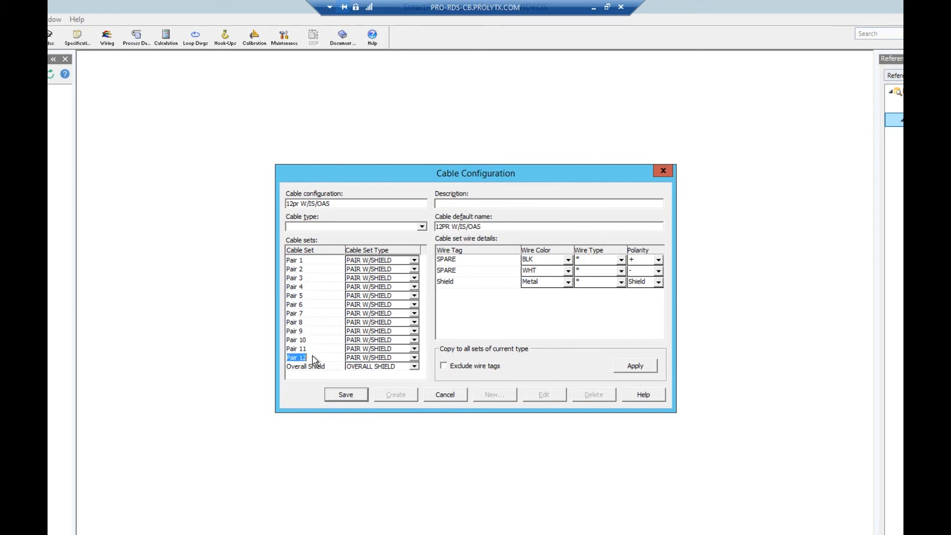
{"action": "left_click", "coordinate": [316, 367]}
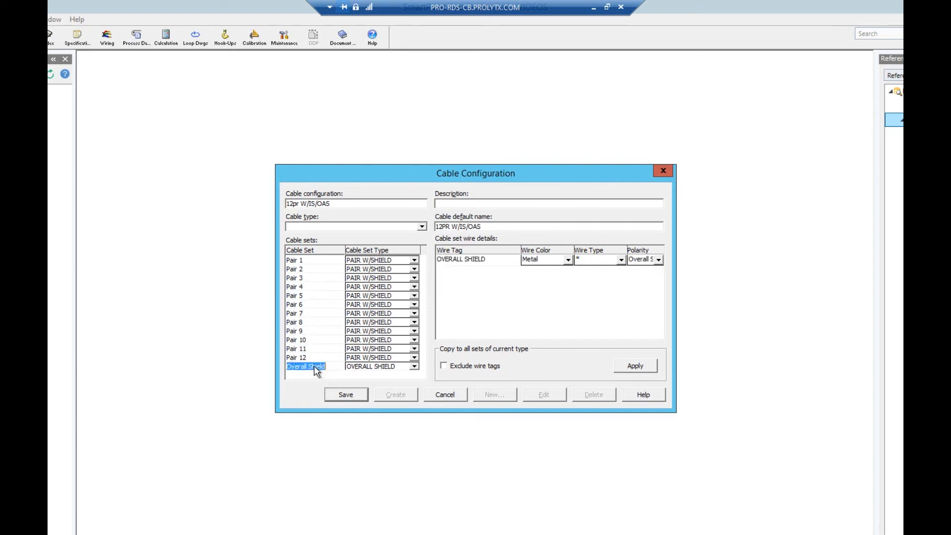
{"action": "left_click", "coordinate": [300, 261]}
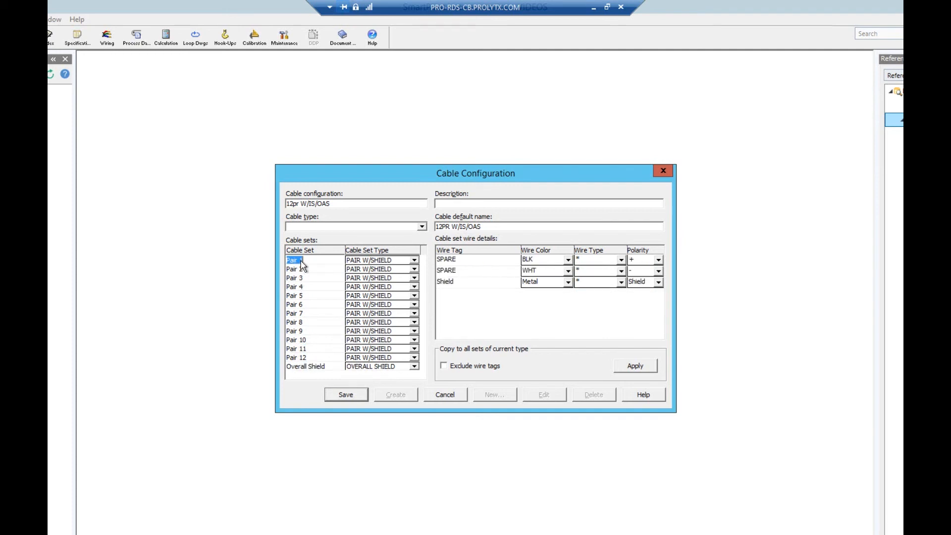
Step: Save the cable configuration and create the reference cable from it with its default properties
{"action": "left_click", "coordinate": [351, 395]}
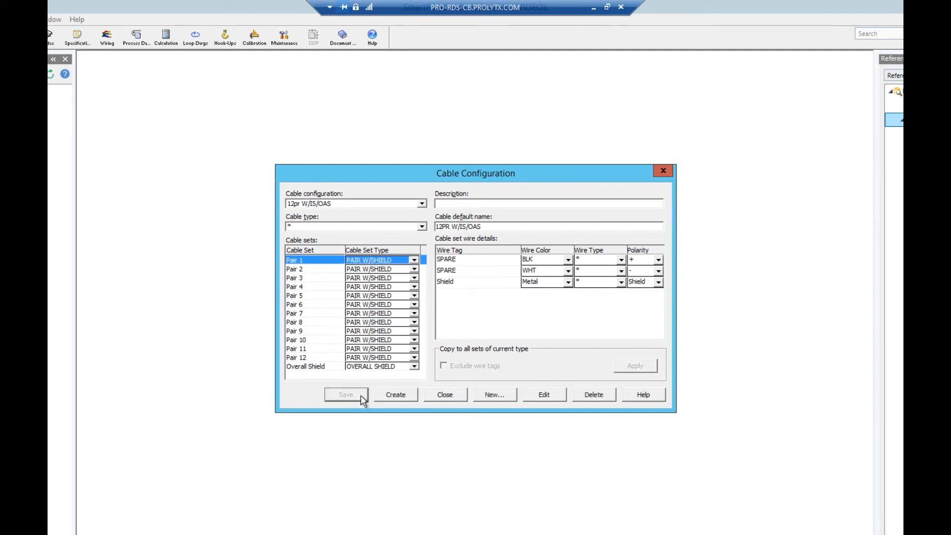
{"action": "left_click", "coordinate": [396, 395]}
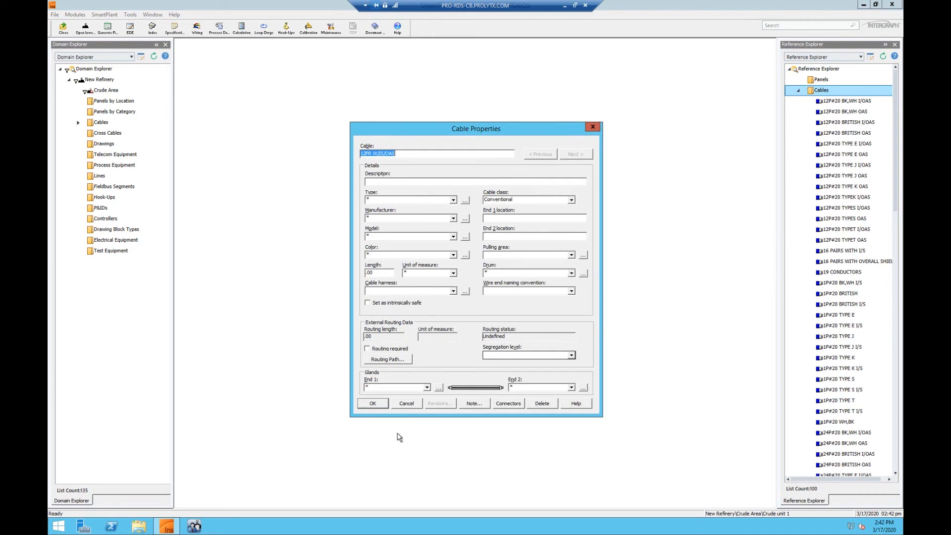
{"action": "left_click", "coordinate": [379, 406]}
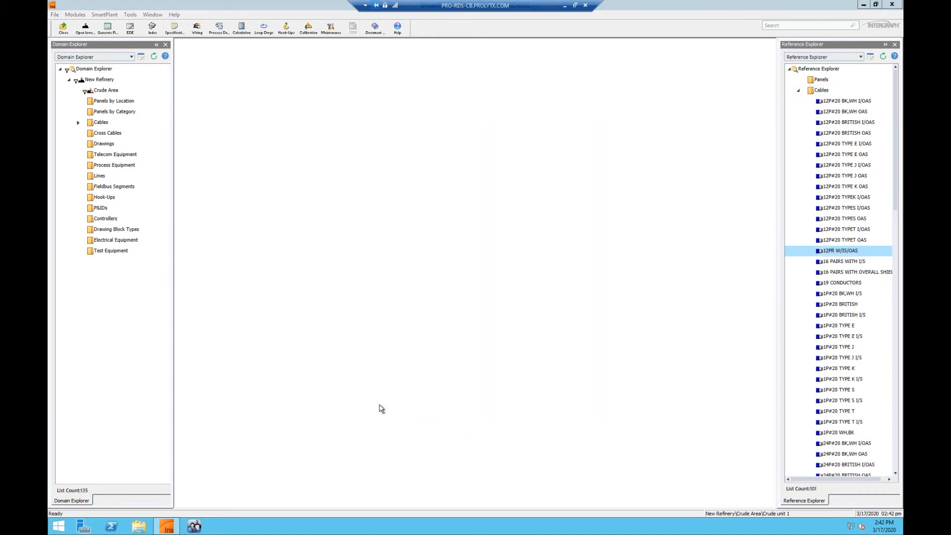
Step: Copy the 12PR W/IS/OAS reference cable into the plant's Cables folder and name the new cable C-101-JB-001
{"action": "left_click", "coordinate": [838, 252]}
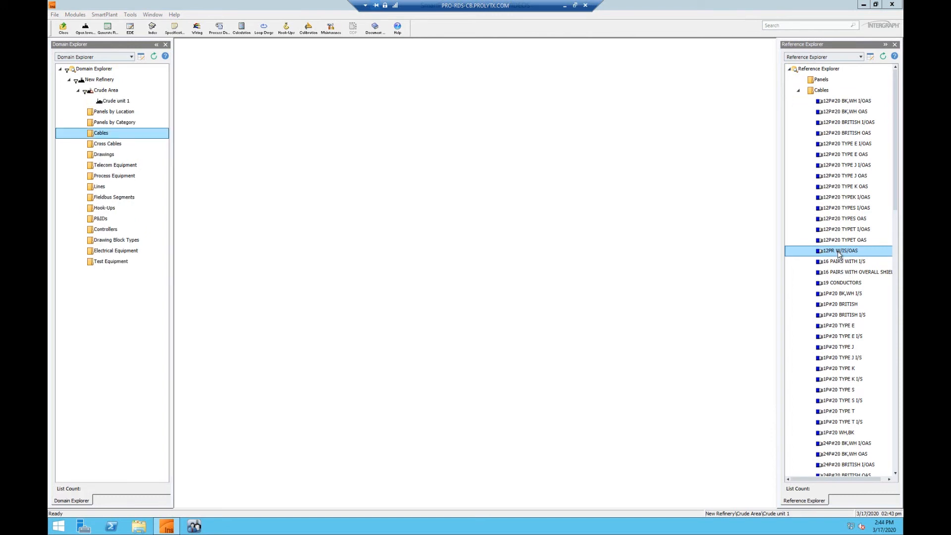
{"action": "left_click_drag", "start_coordinate": [840, 254], "coordinate": [139, 135]}
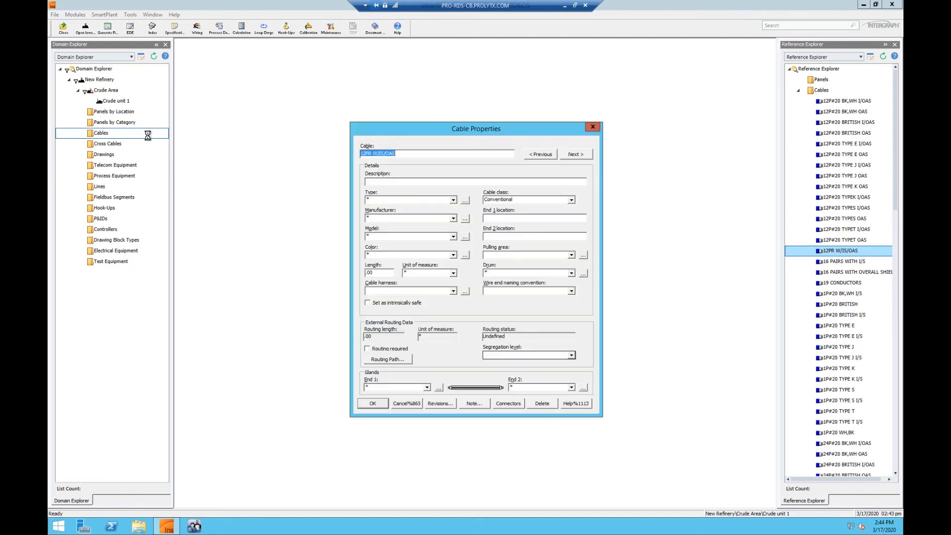
{"action": "left_click", "coordinate": [420, 155]}
{"action": "key", "text": "BackSpace"}
{"action": "key", "text": "BackSpace"}
{"action": "key", "text": "BackSpace"}
{"action": "key", "text": "BackSpace"}
{"action": "key", "text": "BackSpace"}
{"action": "key", "text": "BackSpace"}
{"action": "key", "text": "BackSpace"}
{"action": "key", "text": "BackSpace"}
{"action": "key", "text": "BackSpace"}
{"action": "key", "text": "BackSpace"}
{"action": "key", "text": "BackSpace"}
{"action": "key", "text": "BackSpace"}
{"action": "key", "text": "BackSpace"}
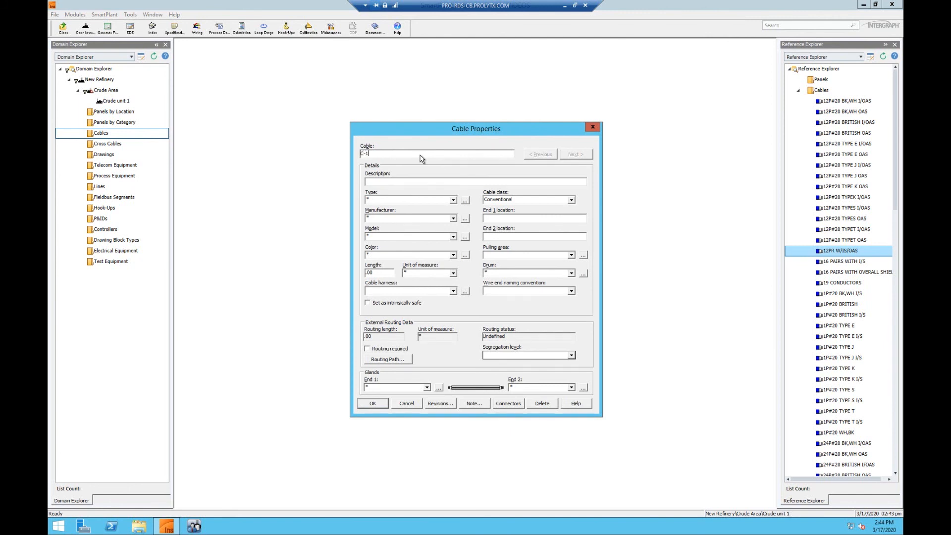
{"action": "type", "text": "C-101-JB-001"}
{"action": "left_click", "coordinate": [374, 405]}
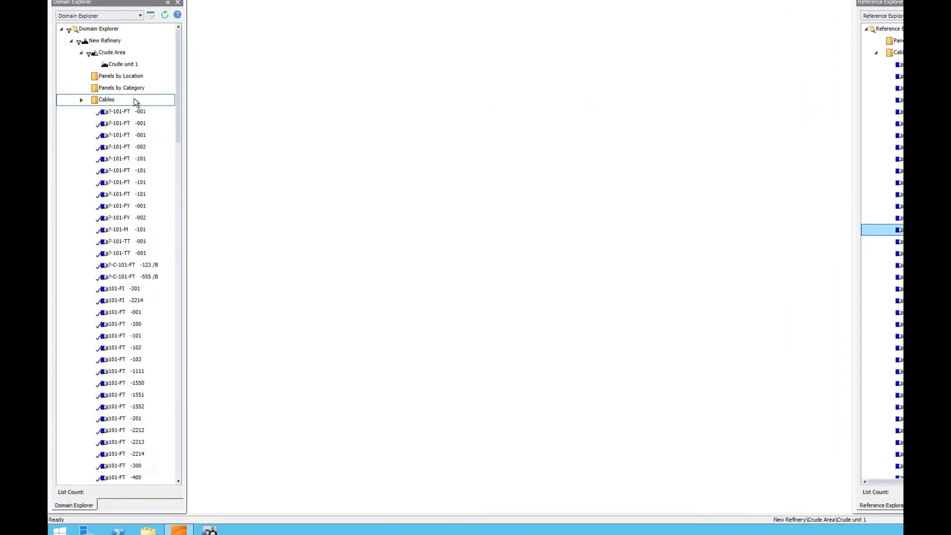
Step: Find cable C-101-JB-001 among the plant's cables and expand it to examine its cable sets
{"action": "scroll", "coordinate": [165, 357], "scroll_direction": "down", "scroll_amount": 4}
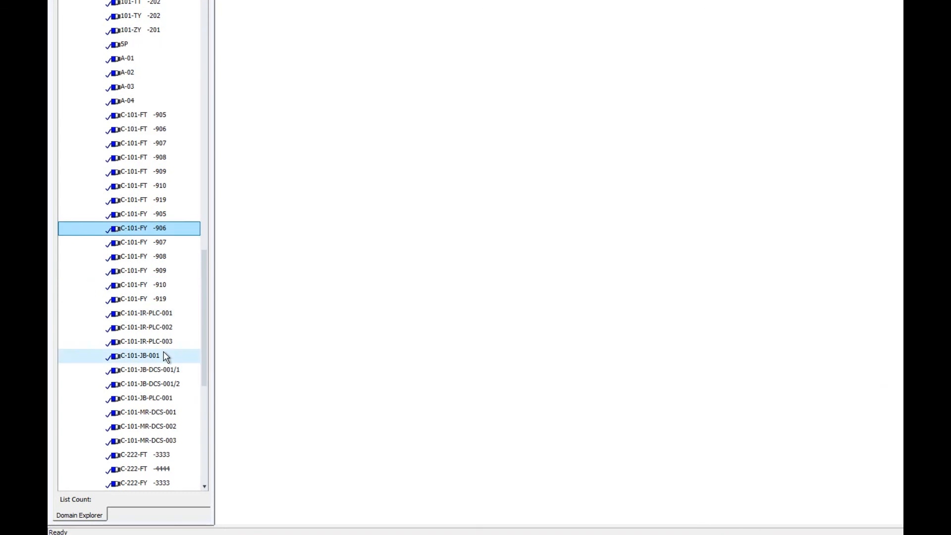
{"action": "scroll", "coordinate": [165, 357], "scroll_direction": "down", "scroll_amount": 1}
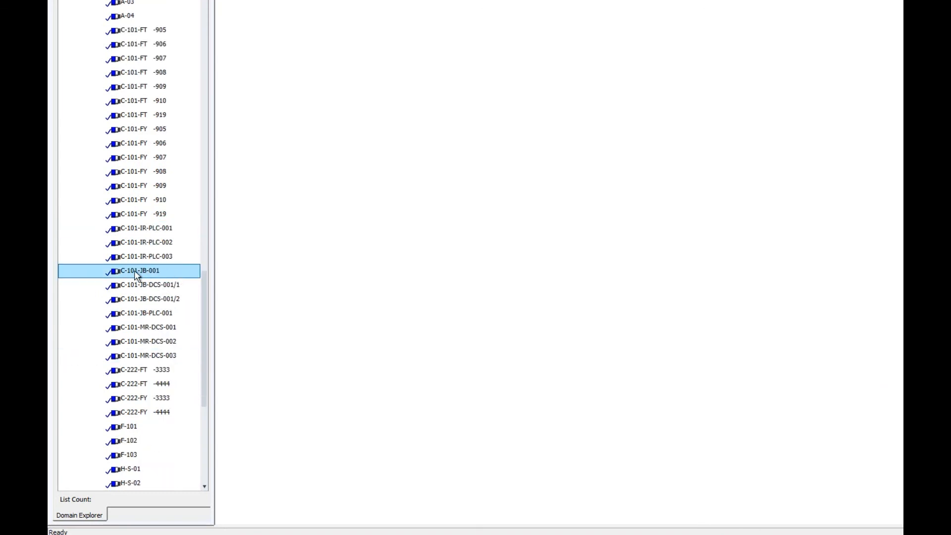
{"action": "double_click", "coordinate": [147, 274]}
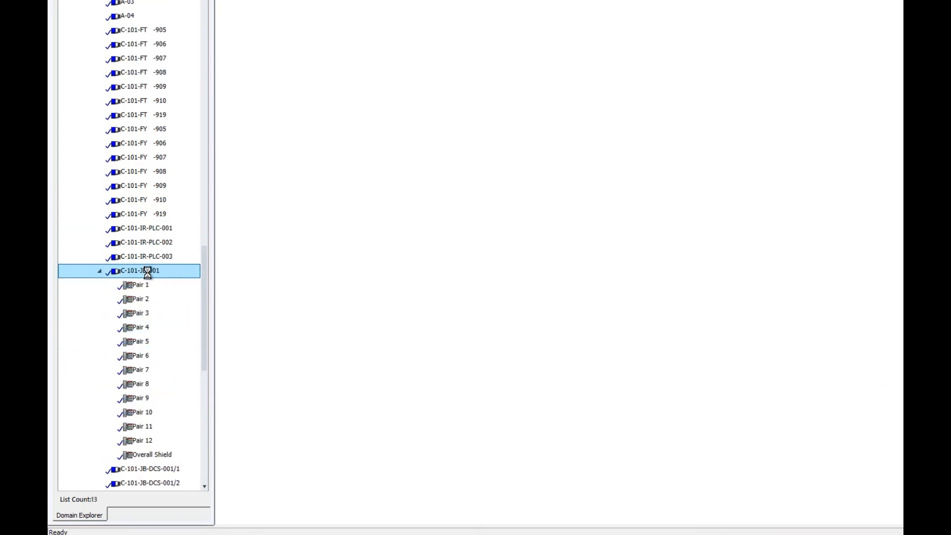